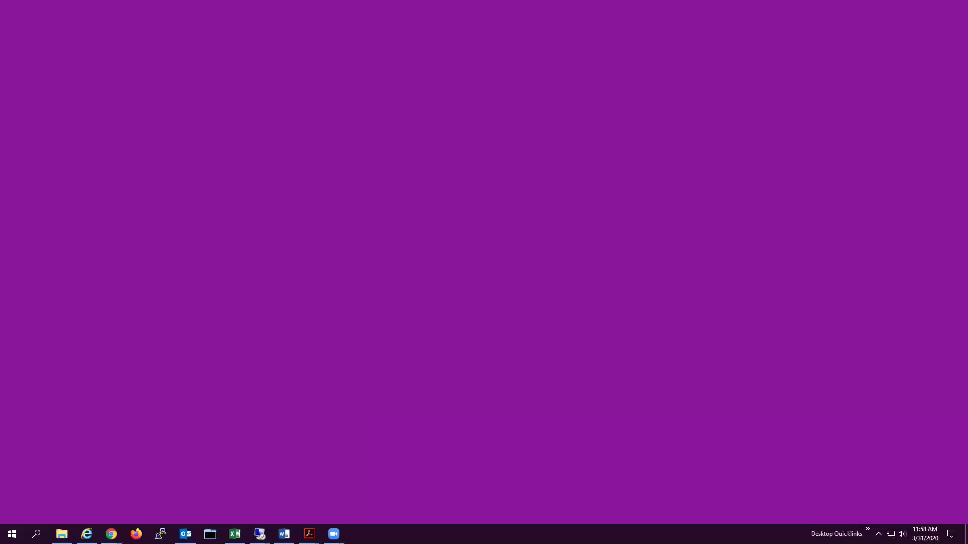
left_click(87, 534)
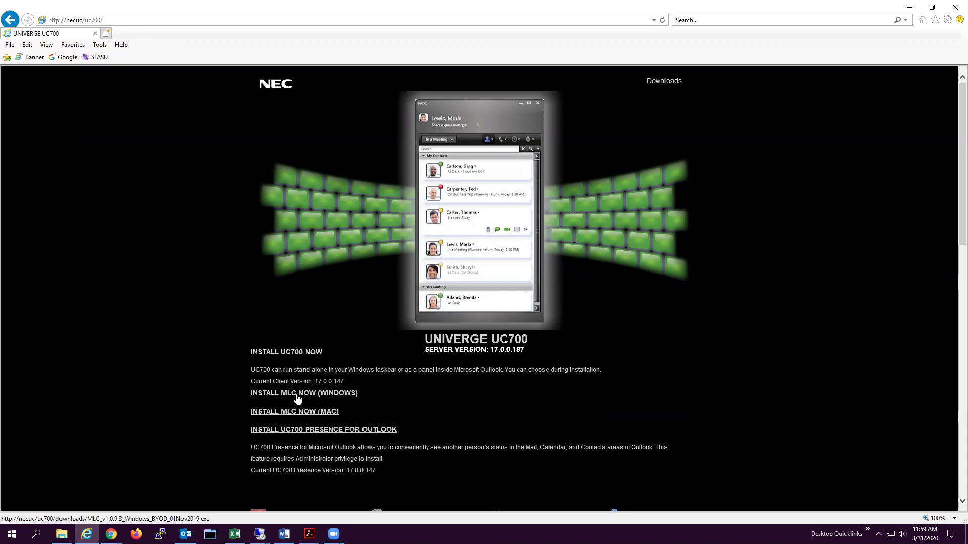
Download and run the MLC Windows installer MLC_v1.0.9.3_Windows_BYOD_01Nov2019.exe
left_click(297, 394)
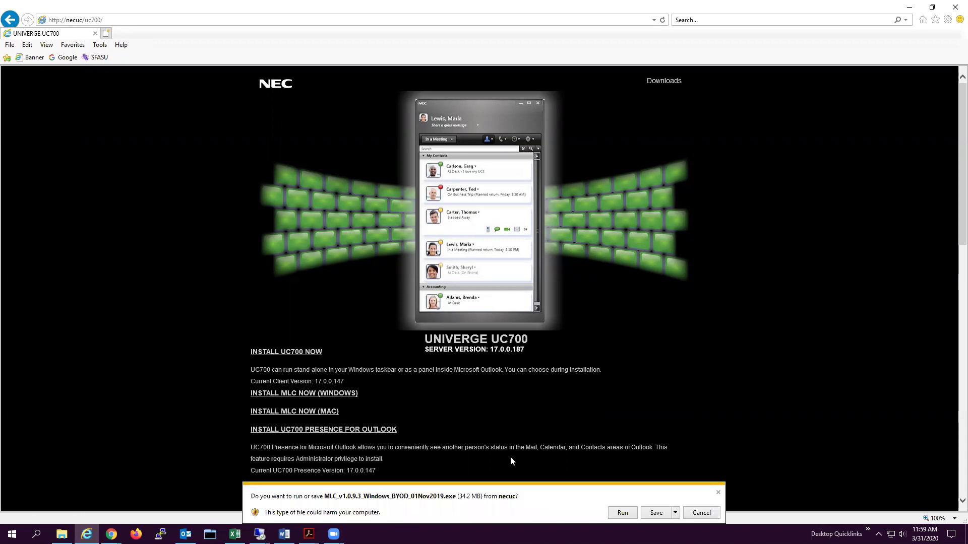
left_click(624, 514)
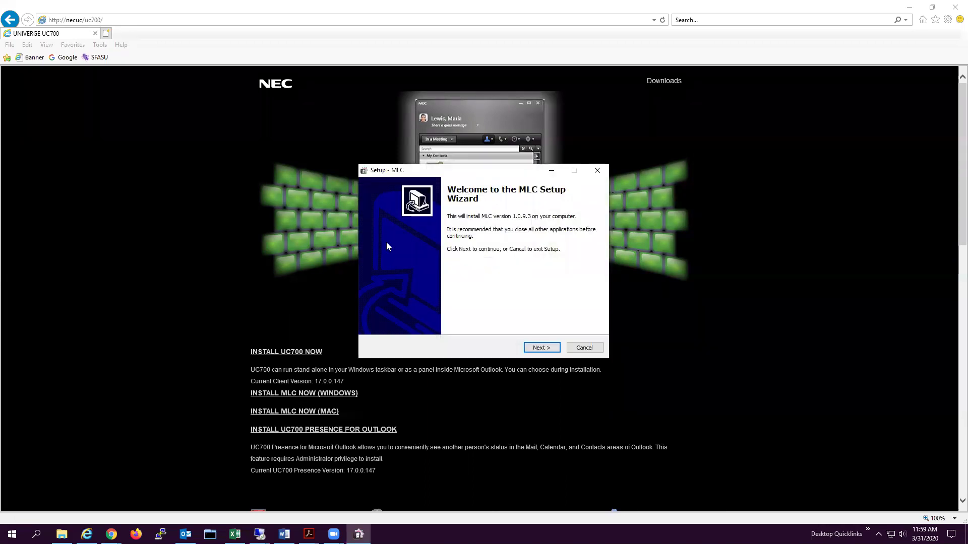
Accept the license and install MLC to C:\Program Files (x86)\MLC with a desktop shortcut
left_click(546, 348)
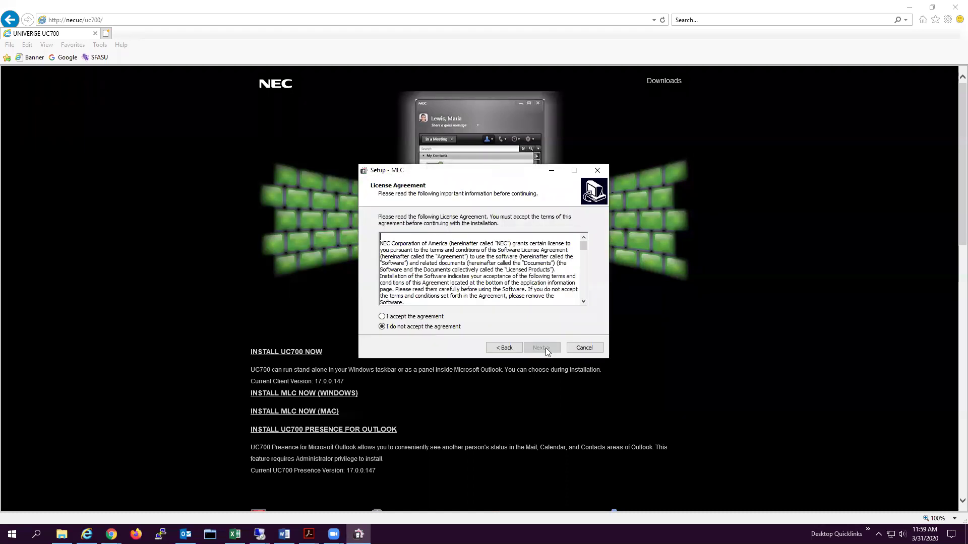
left_click(391, 317)
left_click(541, 348)
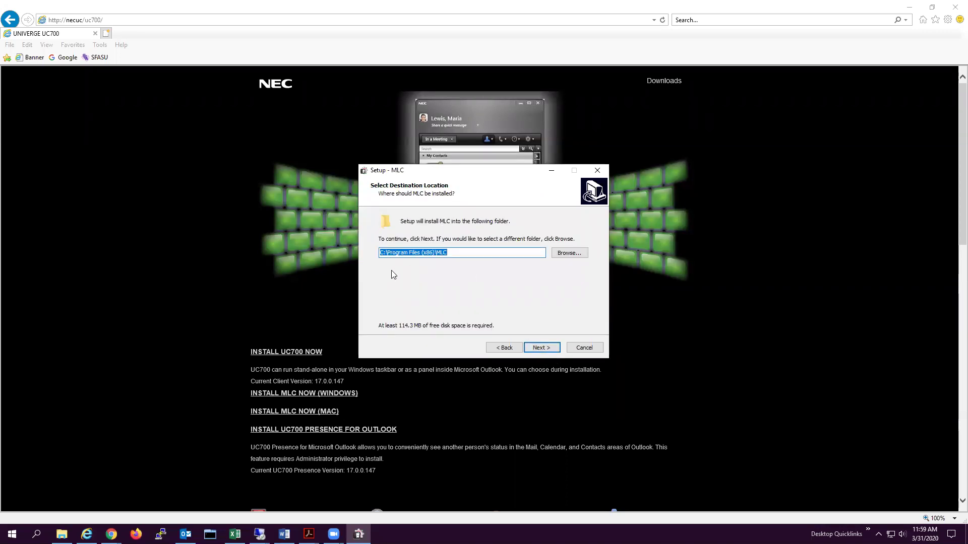
left_click(541, 348)
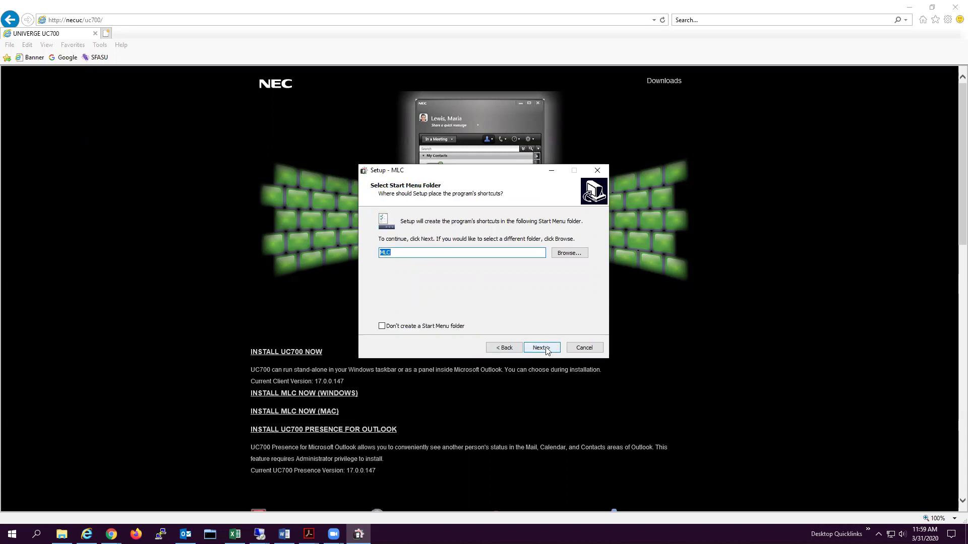
left_click(544, 349)
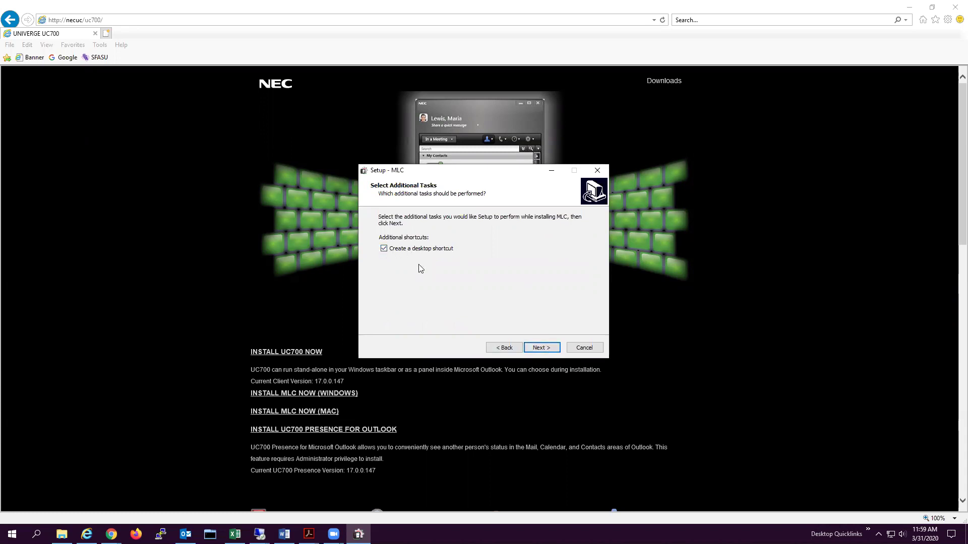
left_click(543, 348)
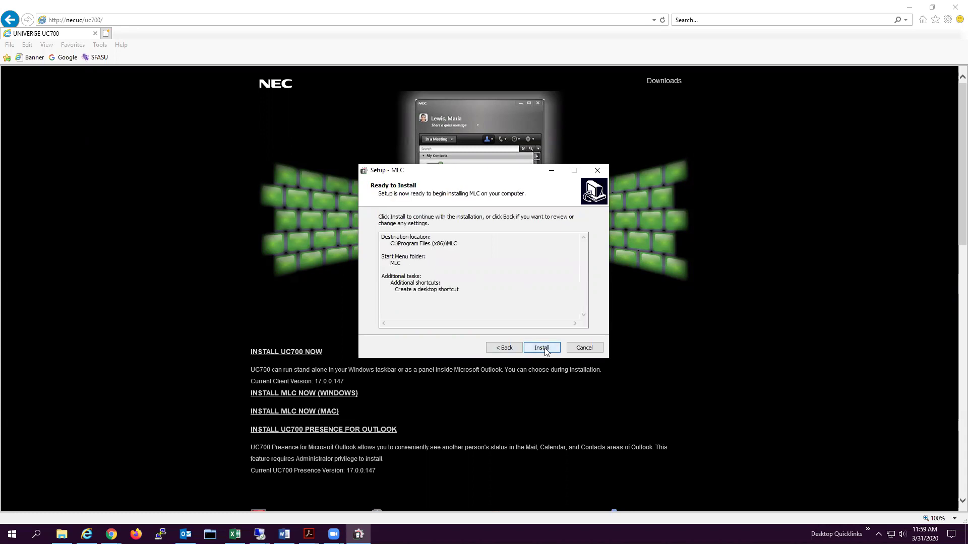
left_click(543, 348)
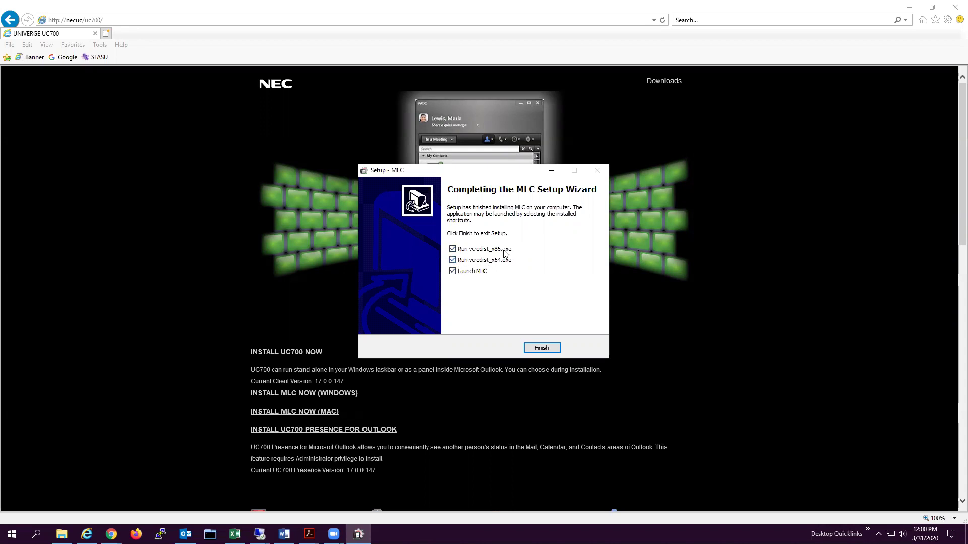
Finish setup and repair both the x86 and x64 Visual C++ 2013 runtimes
left_click(542, 349)
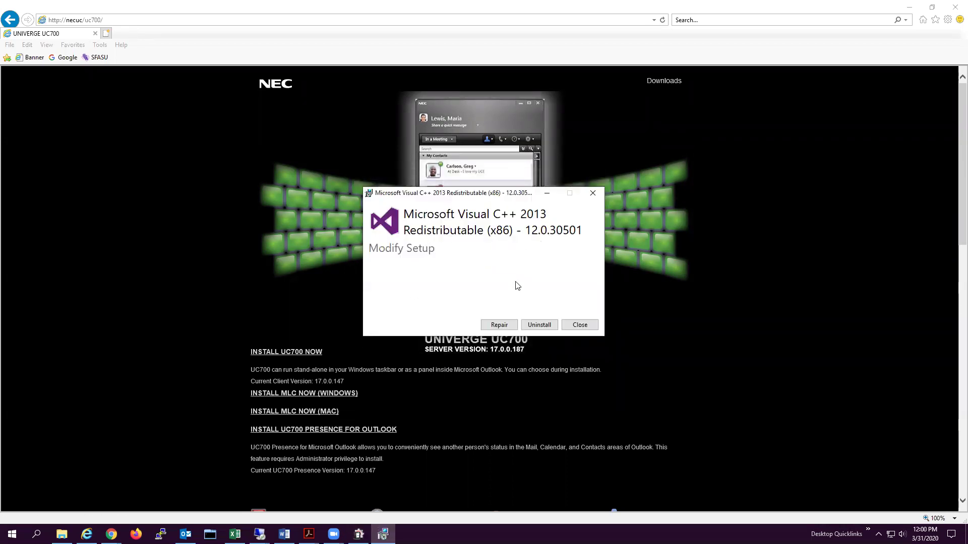
left_click(501, 325)
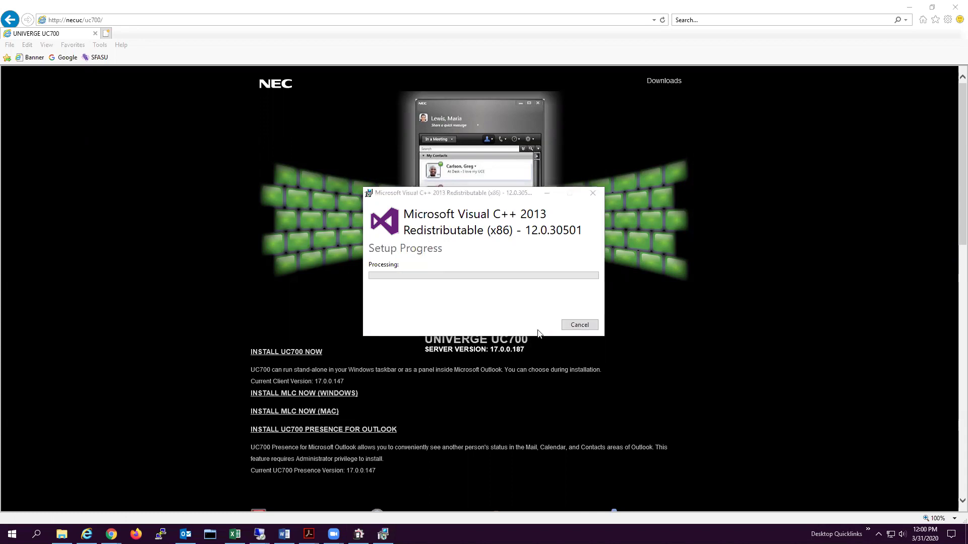
left_click(577, 325)
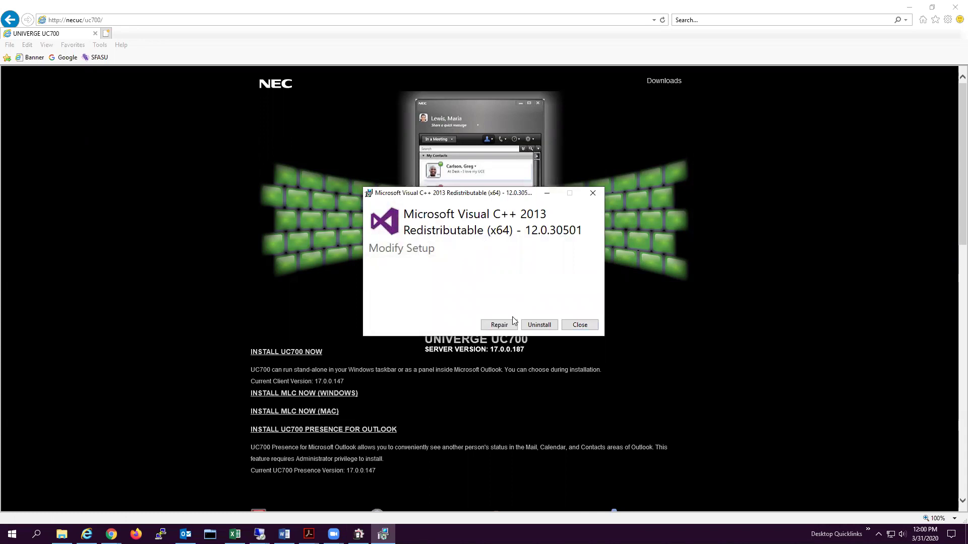
left_click(499, 325)
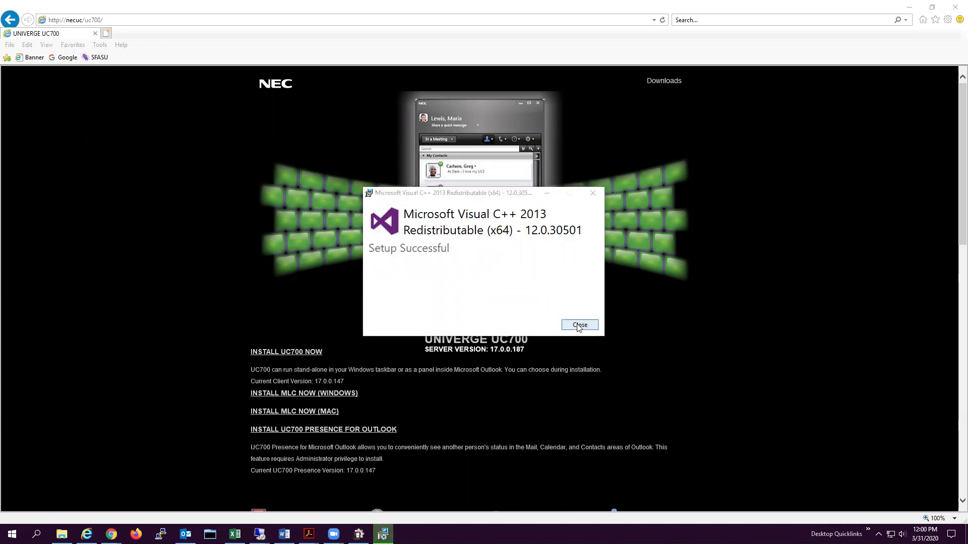
left_click(579, 325)
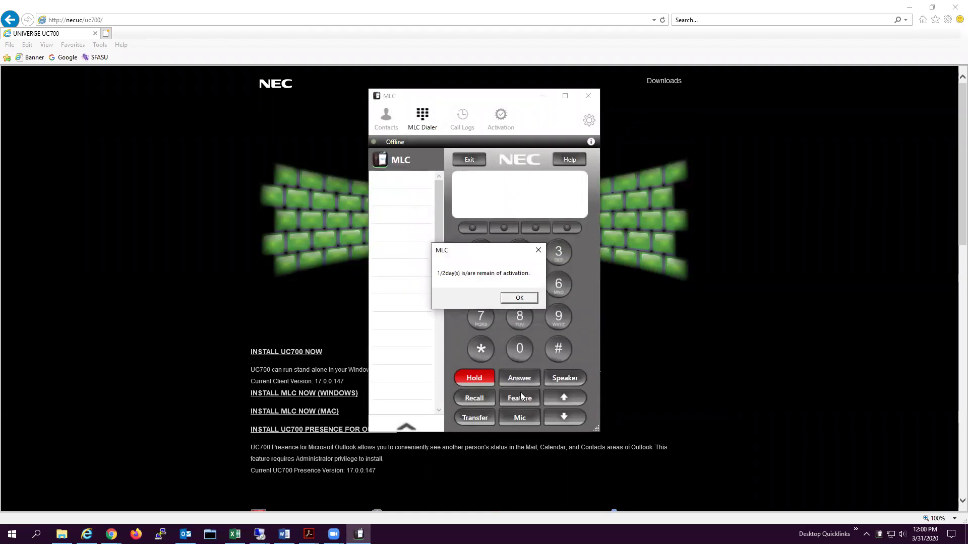
Dismiss the trial notice and paste the hardware key code into the Activation page
left_click(519, 298)
left_click(502, 116)
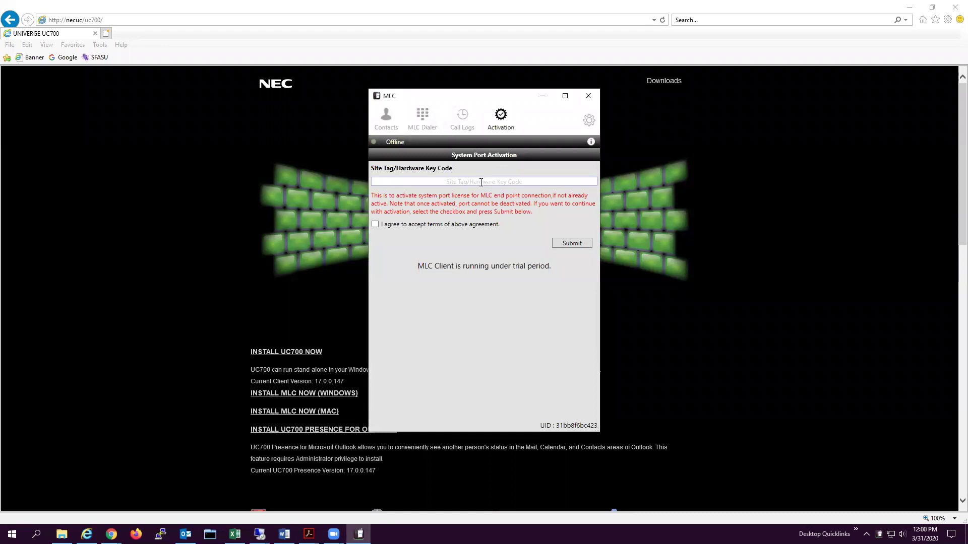
left_click(506, 185)
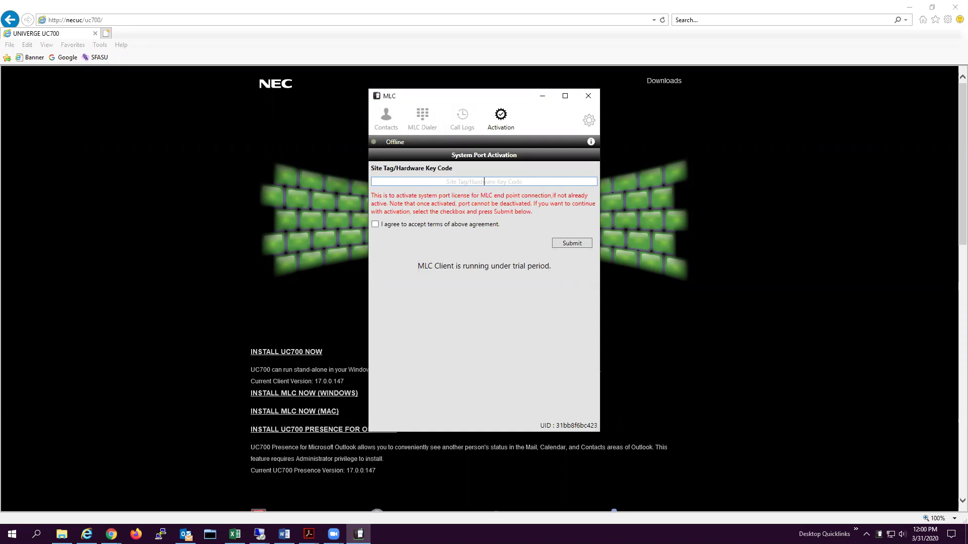
key("alt+Tab")
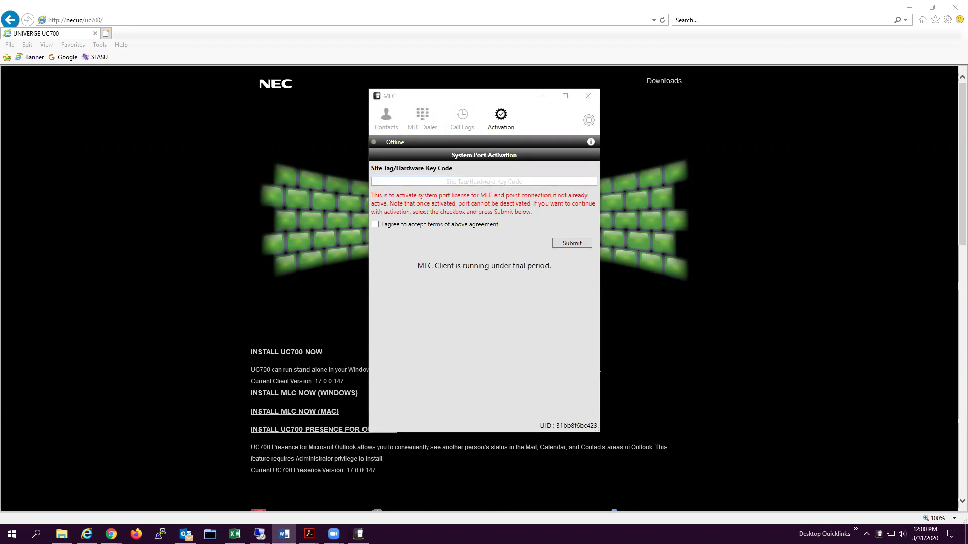
left_click(487, 181)
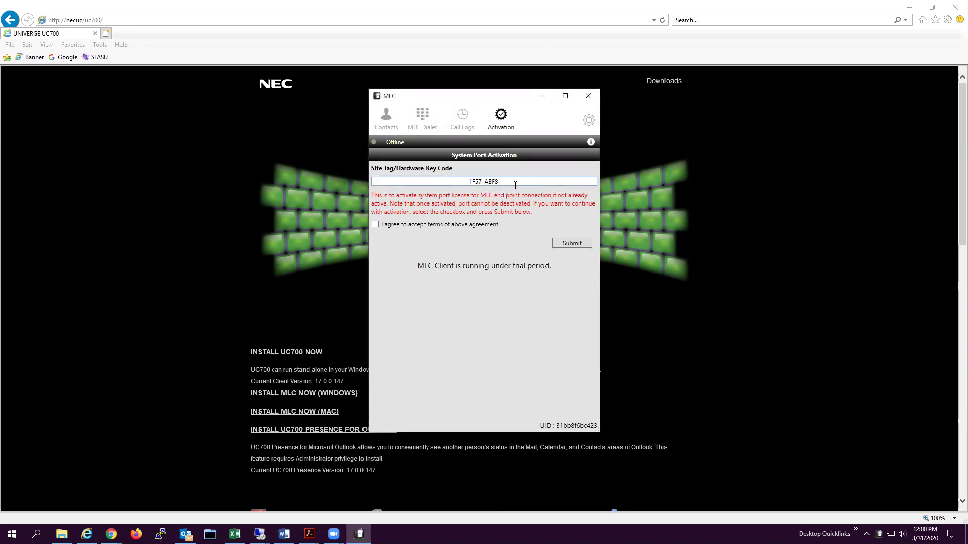
Agree to the terms, submit activation, and accept the offered settings update
left_click(375, 225)
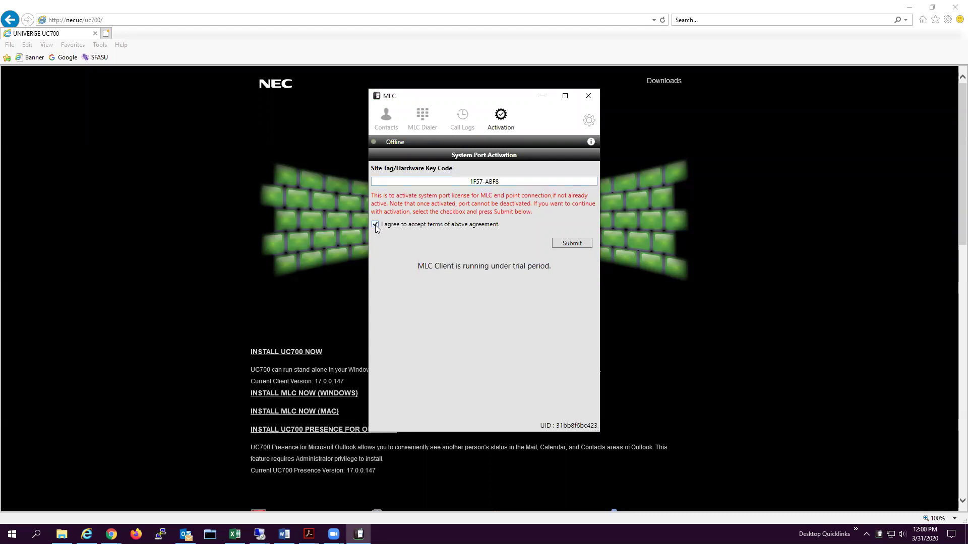
left_click(571, 243)
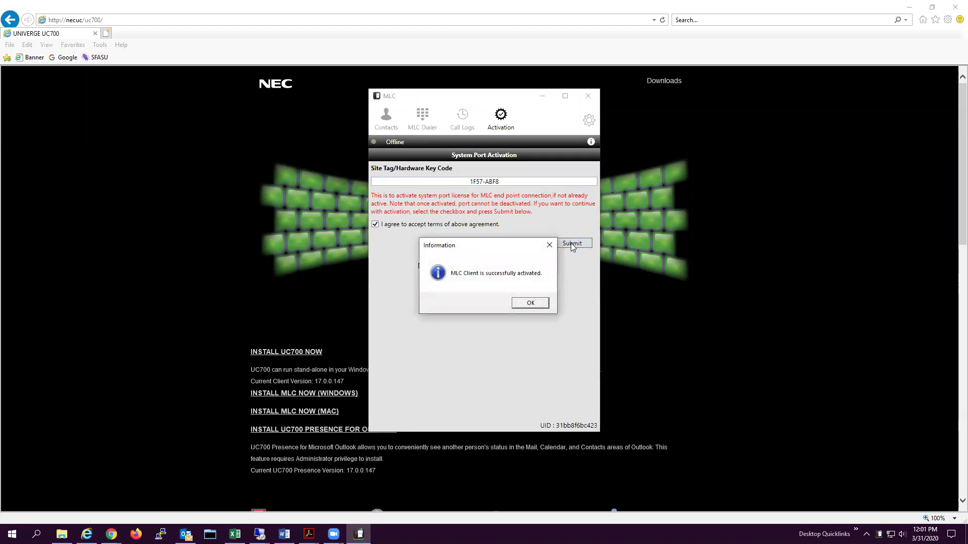
left_click(530, 303)
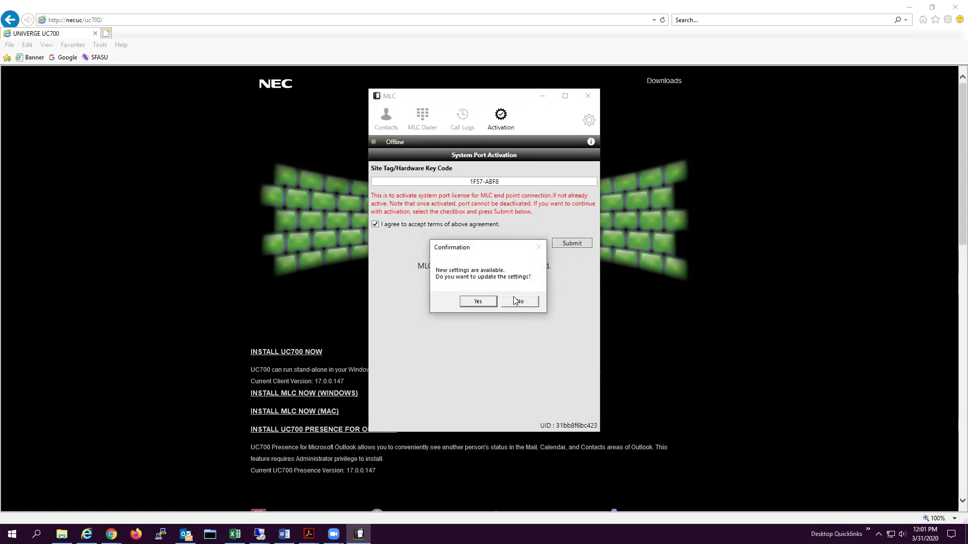
left_click(478, 302)
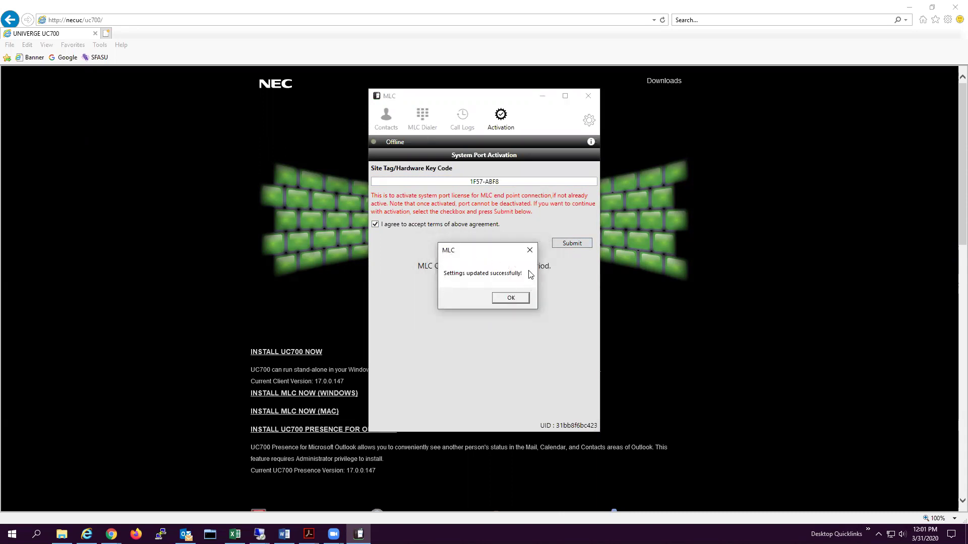
left_click(511, 298)
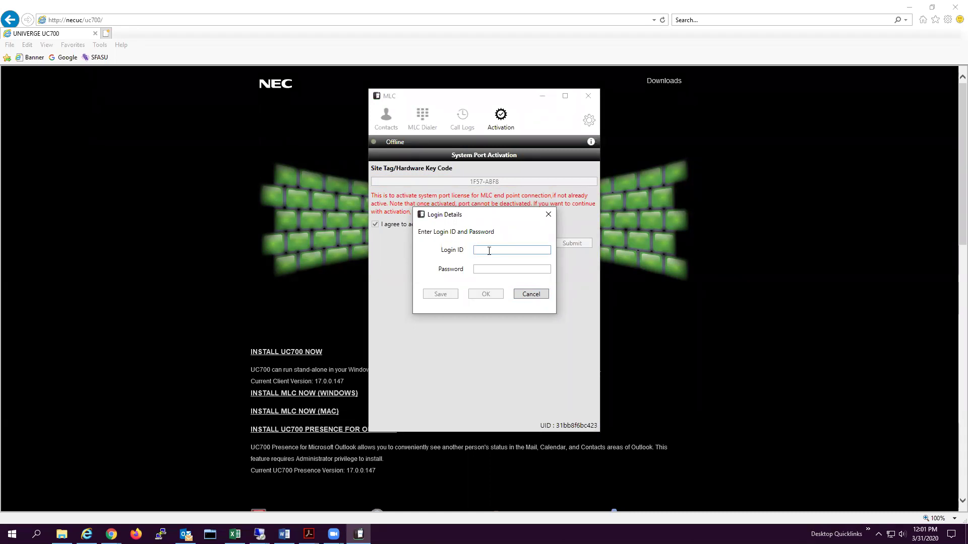
Log in with Login ID 8100 and the account password, and save
type("8100")
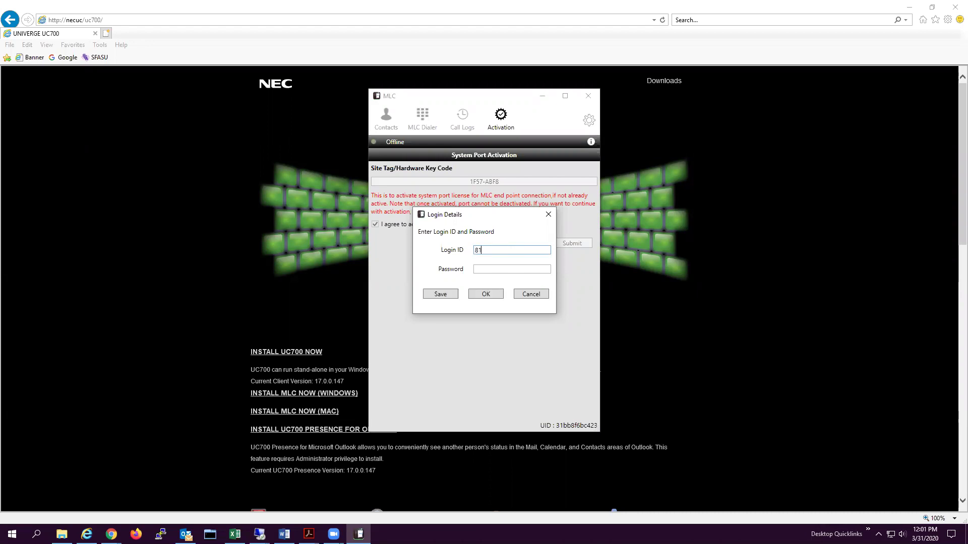
left_click(513, 269)
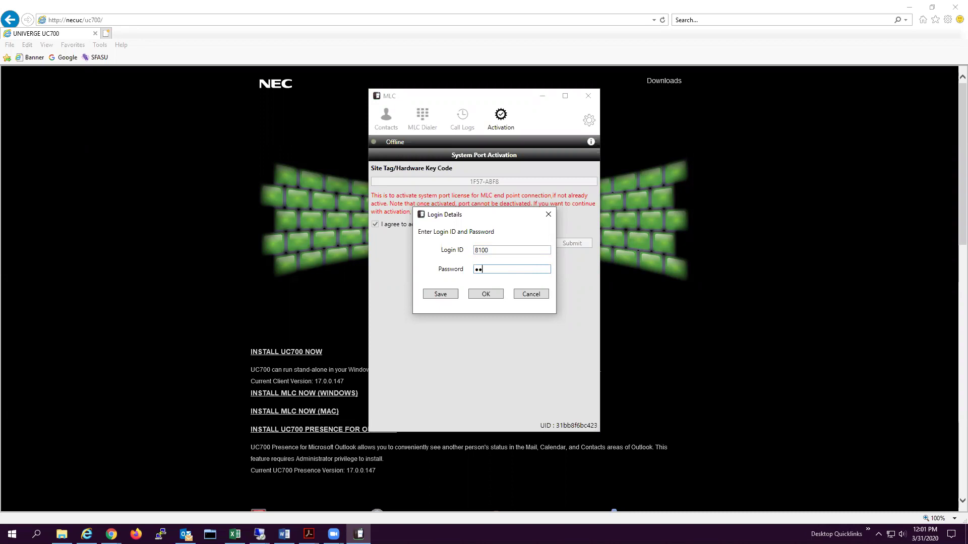
left_click(443, 297)
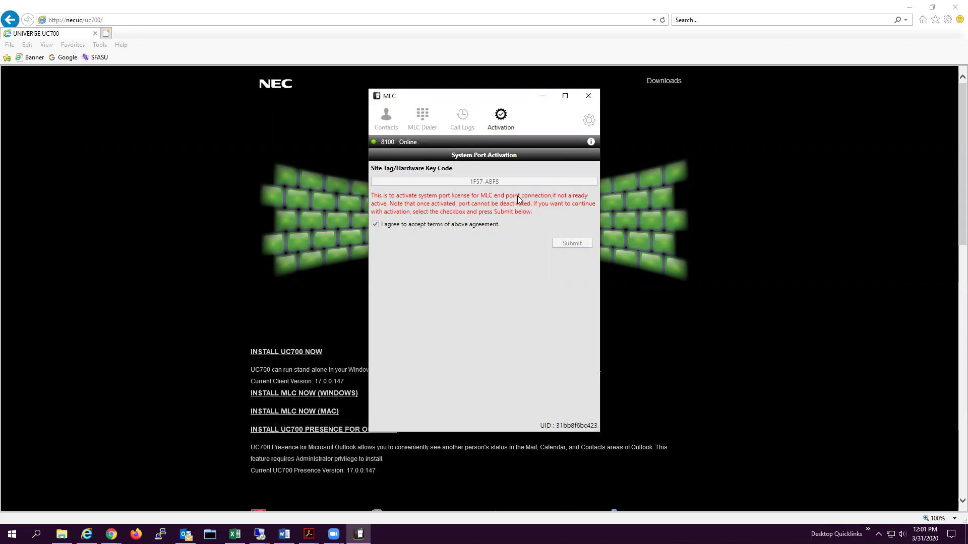
On the MLC Dialer pad, call an internal extension and release the call
left_click(425, 118)
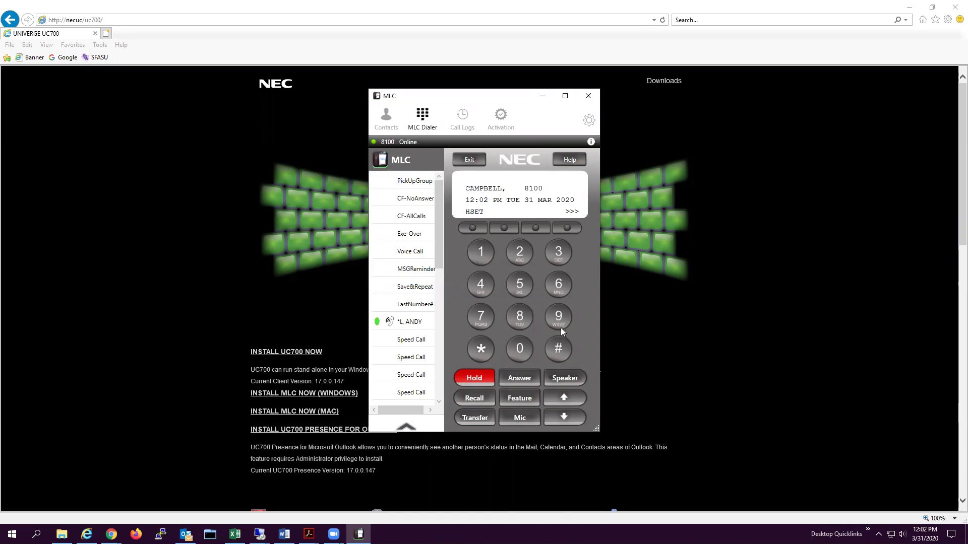
left_click(560, 285)
left_click(480, 286)
left_click(560, 284)
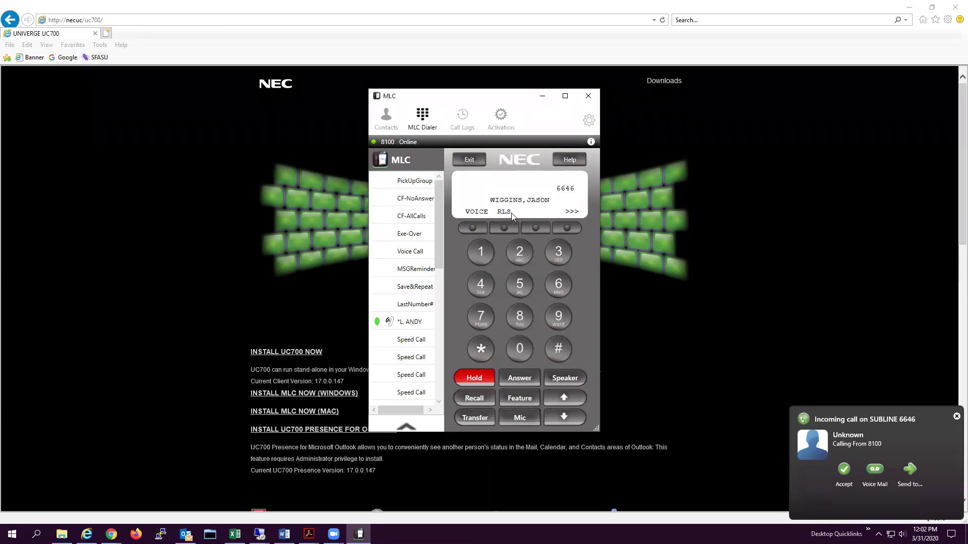
left_click(505, 228)
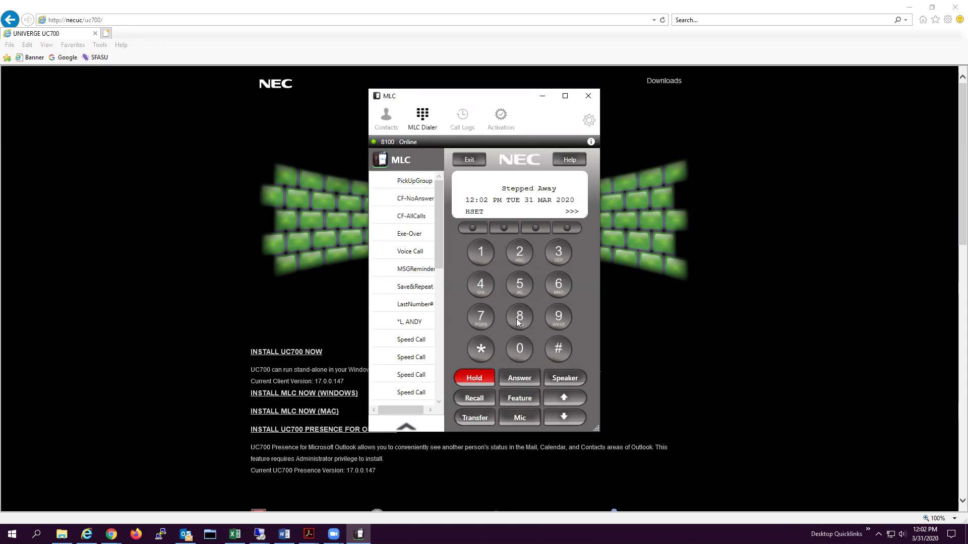
Seize a line, dial an outside number, and hang up when it returns BUSY
left_click(472, 229)
left_click(560, 315)
left_click(522, 283)
left_click(521, 250)
left_click(518, 281)
left_click(482, 285)
left_click(481, 252)
left_click(517, 250)
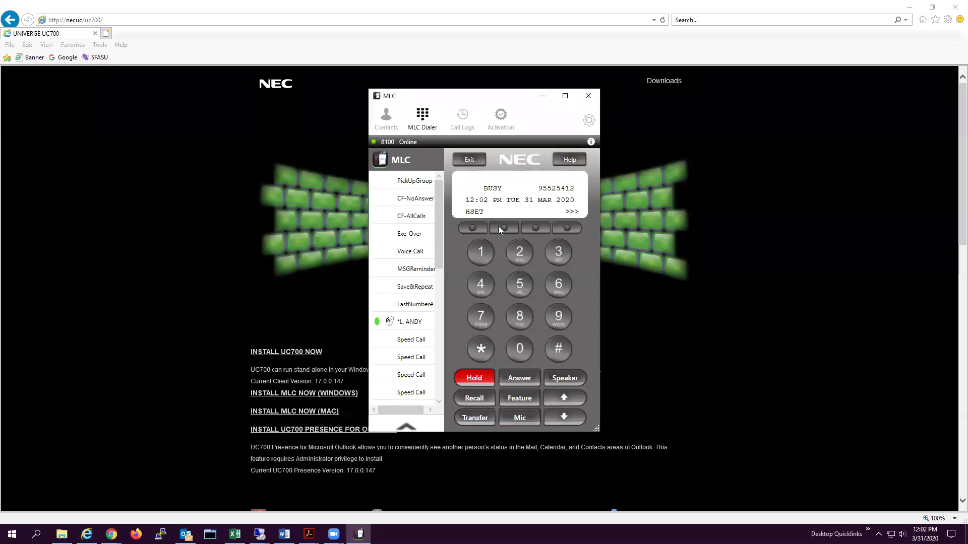
left_click(473, 228)
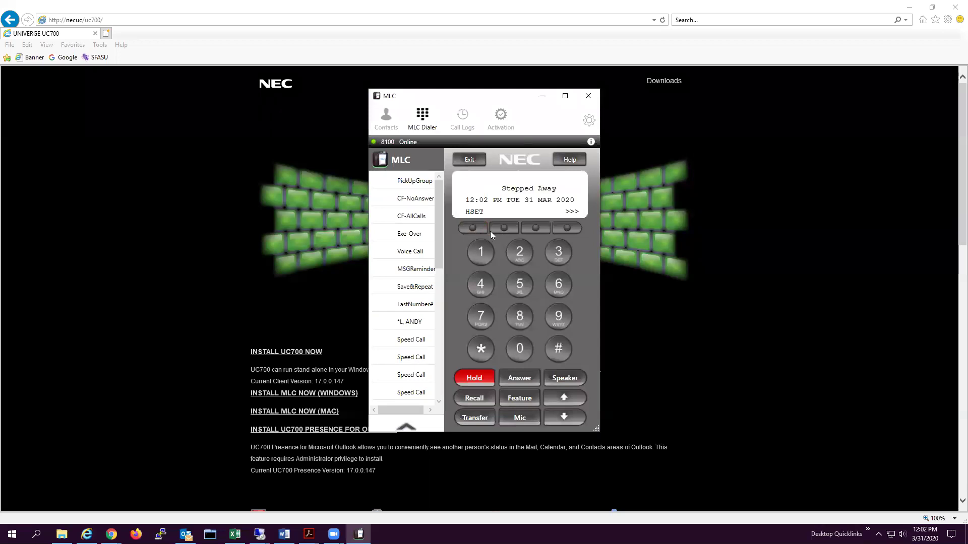